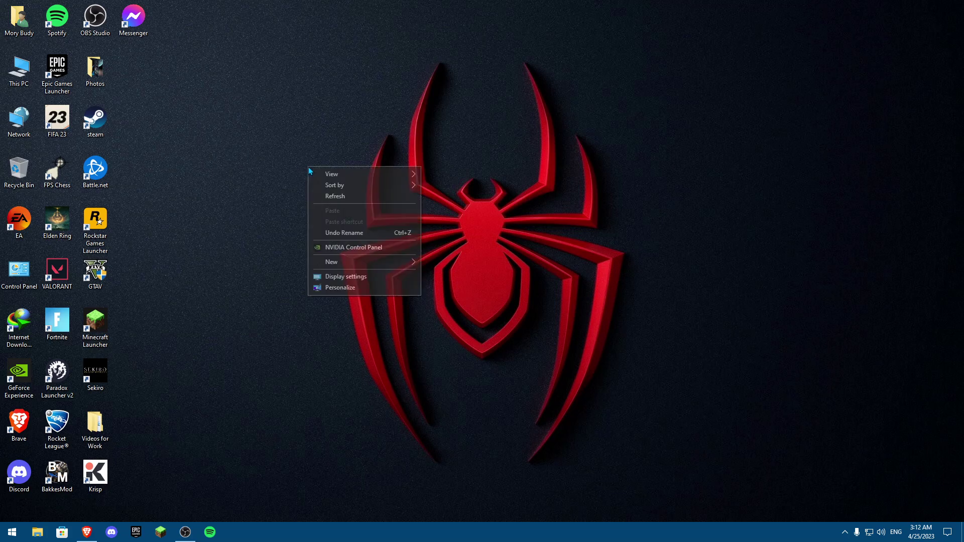
Step: Review the NVIDIA GeForce GTX 1650 adapter properties from Advanced display settings, then close Settings
{"action": "left_click", "coordinate": [346, 276]}
{"action": "scroll", "coordinate": [304, 283], "scroll_direction": "down", "scroll_amount": 1}
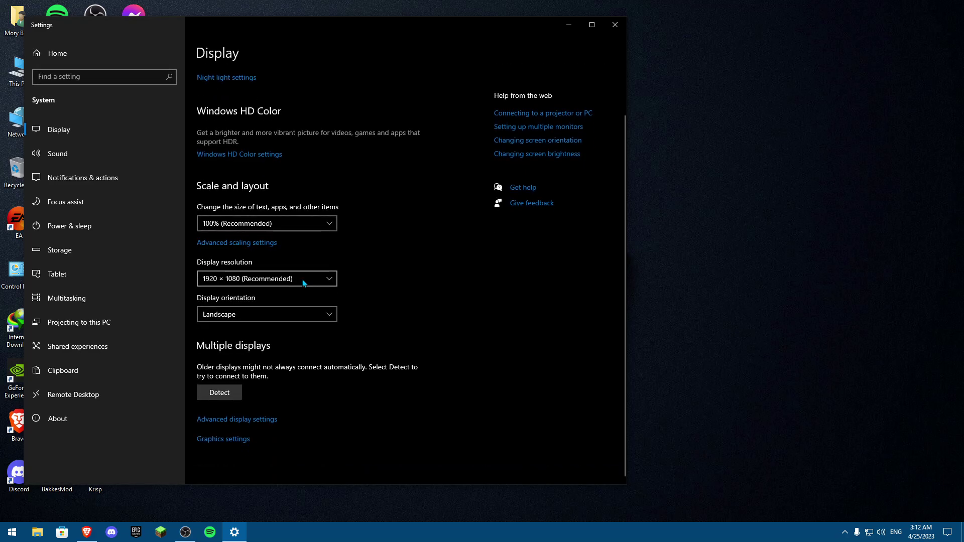
{"action": "left_click", "coordinate": [253, 422]}
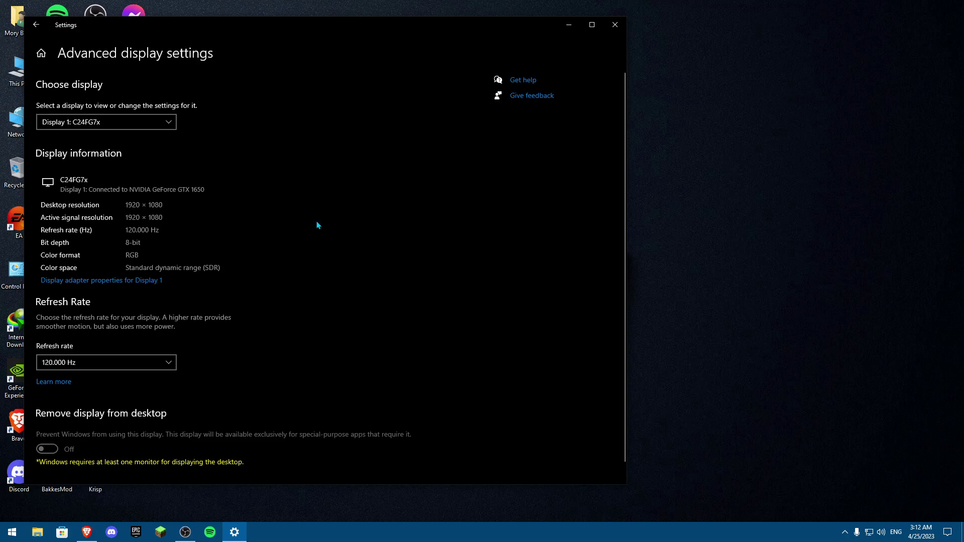
{"action": "left_click", "coordinate": [89, 281]}
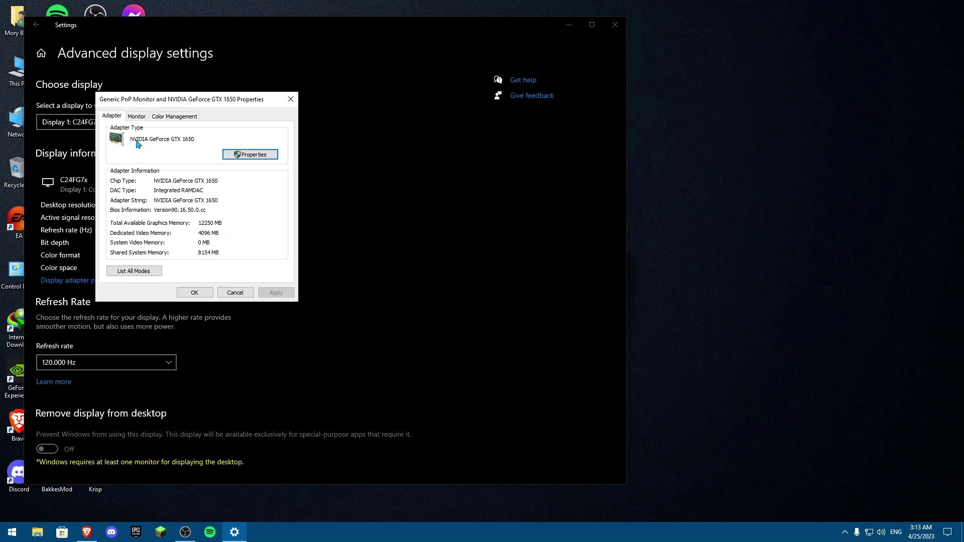
{"action": "left_click", "coordinate": [292, 100]}
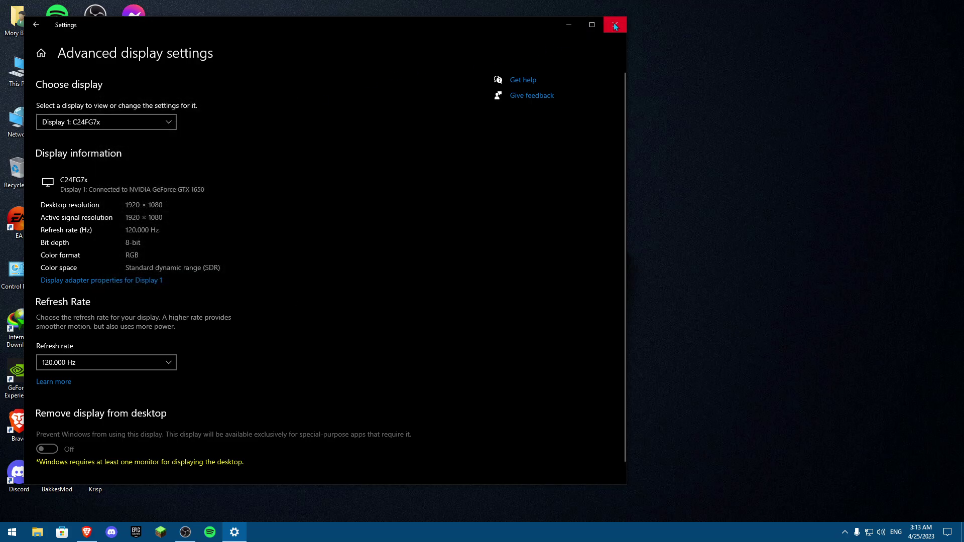
{"action": "left_click", "coordinate": [613, 23]}
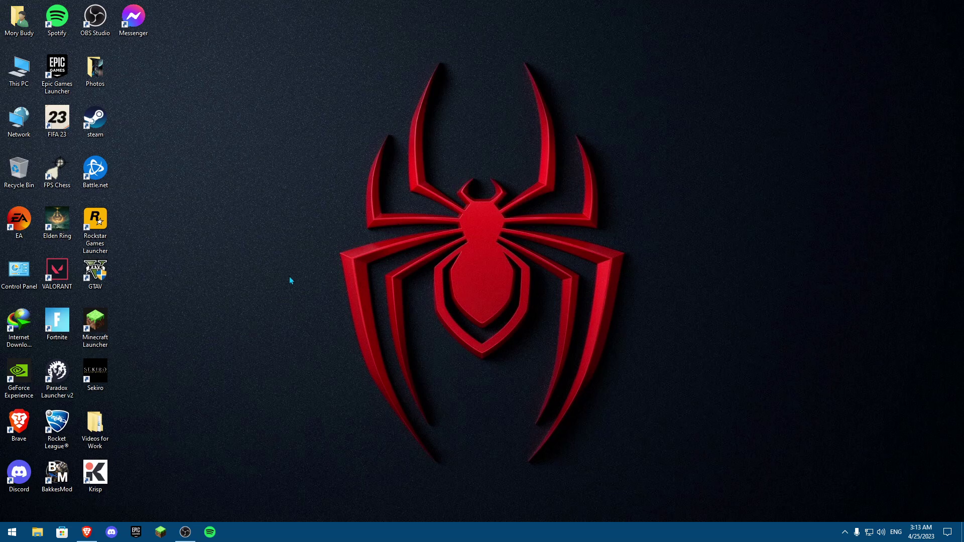
Step: Find Device Manager through Windows search and launch it
{"action": "key", "text": "super+s"}
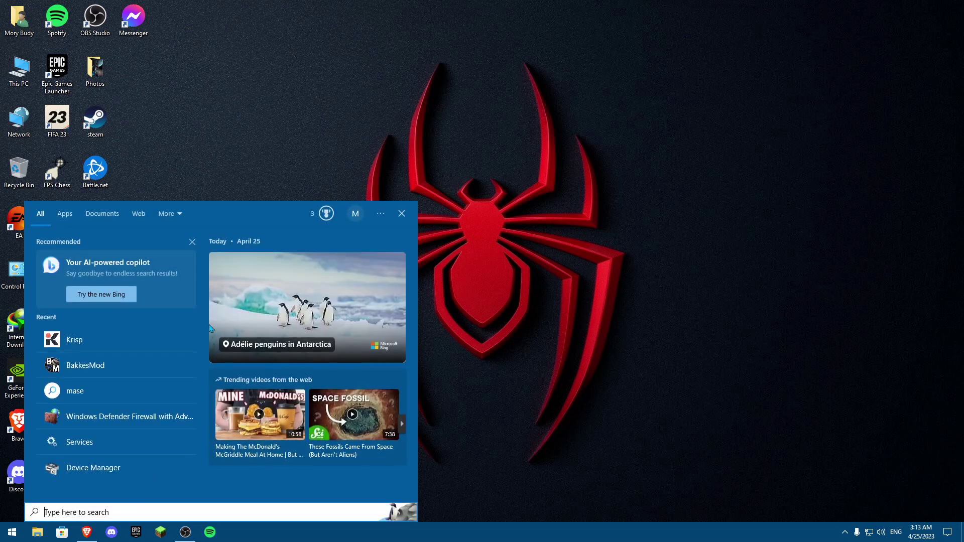
{"action": "type", "text": "task"}
{"action": "left_click", "coordinate": [556, 234]}
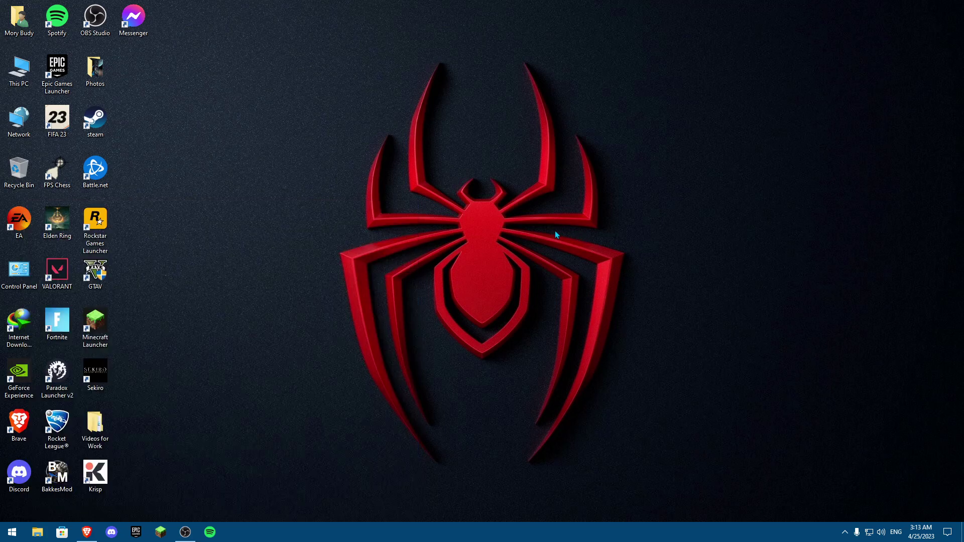
{"action": "key", "text": "super+s"}
{"action": "type", "text": "de"}
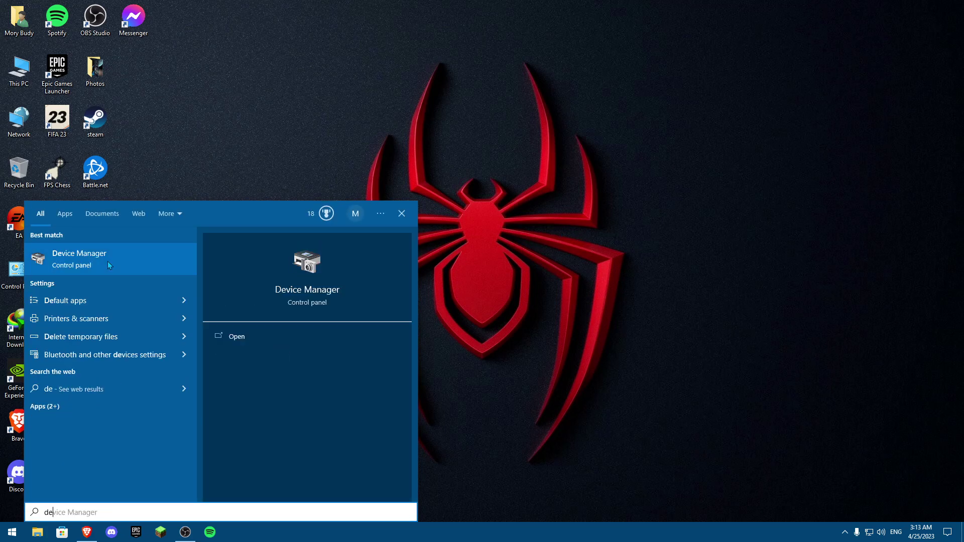
{"action": "left_click", "coordinate": [104, 255]}
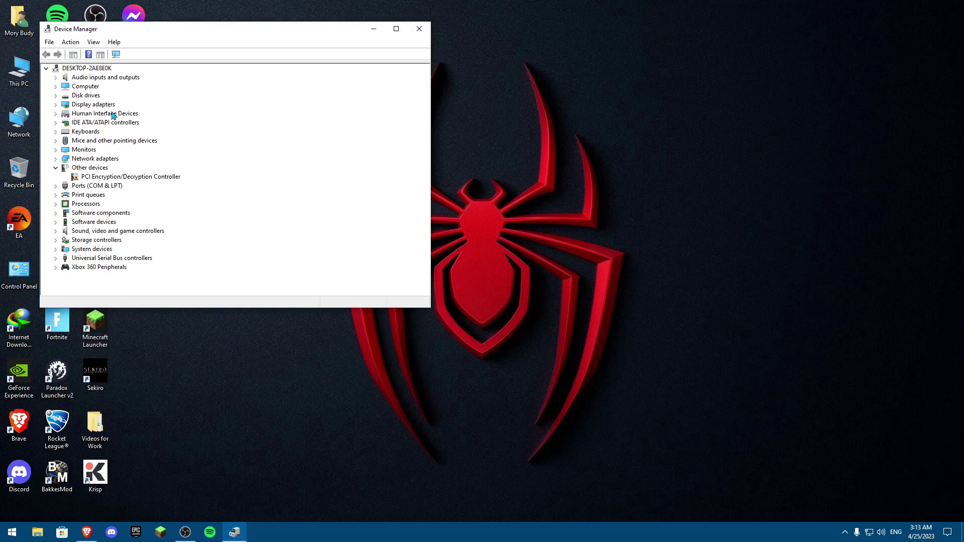
Step: Search automatically for a newer GTX 1650 driver, confirm the best is installed, and close Device Manager
{"action": "left_click", "coordinate": [57, 105]}
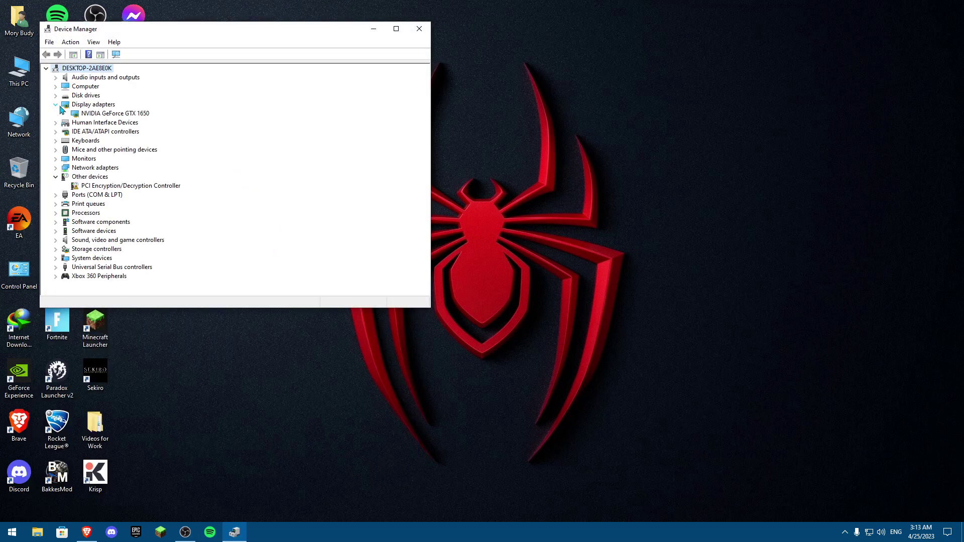
{"action": "left_click", "coordinate": [135, 115]}
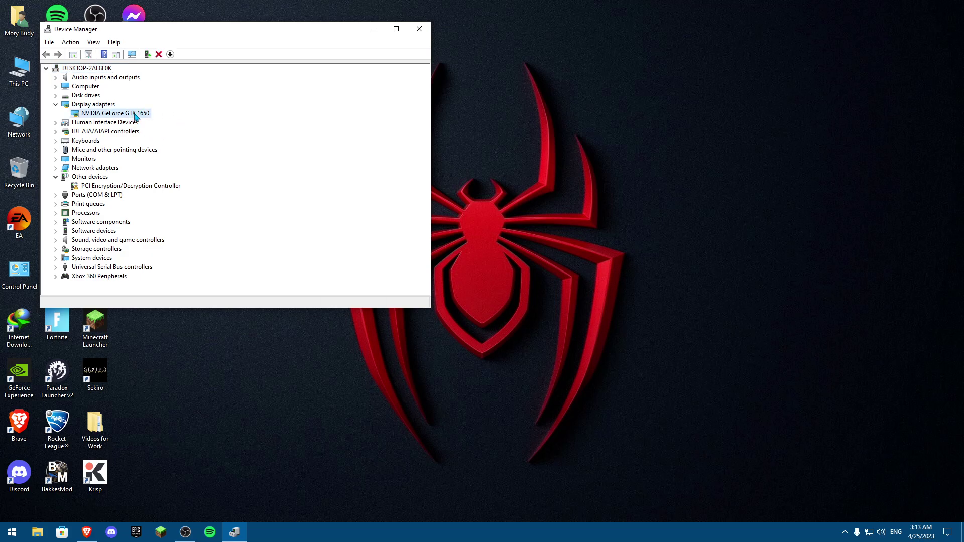
{"action": "right_click", "coordinate": [113, 113]}
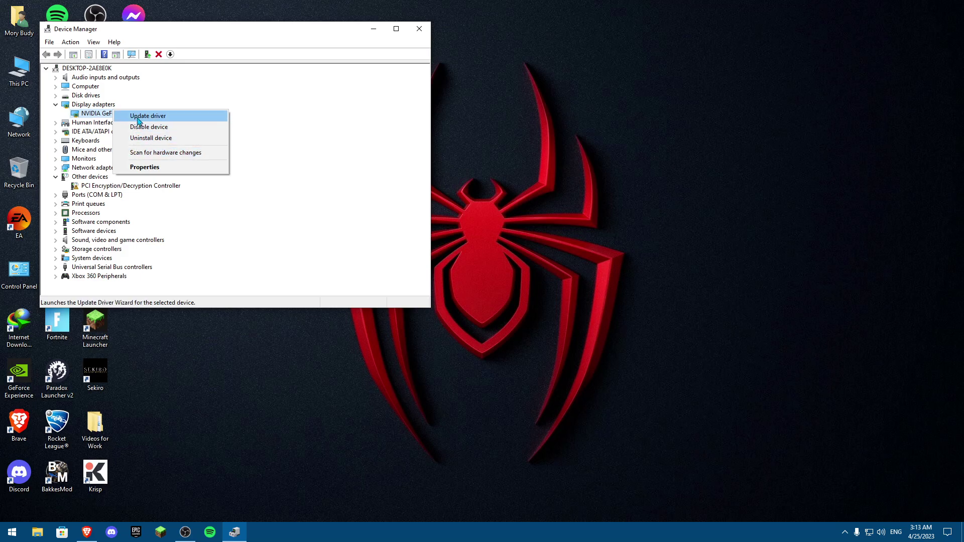
{"action": "left_click", "coordinate": [133, 115]}
{"action": "left_click", "coordinate": [196, 144]}
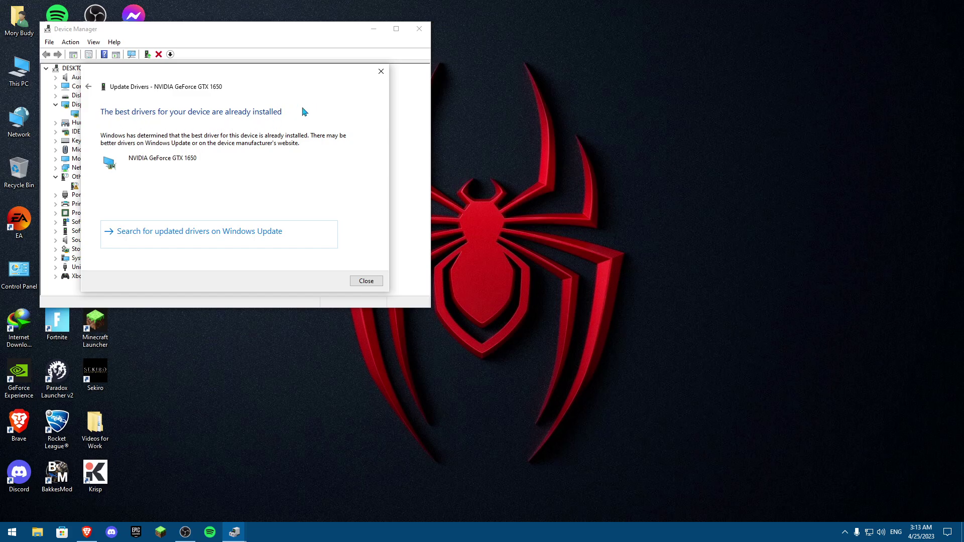
{"action": "left_click", "coordinate": [382, 71]}
{"action": "left_click", "coordinate": [420, 29]}
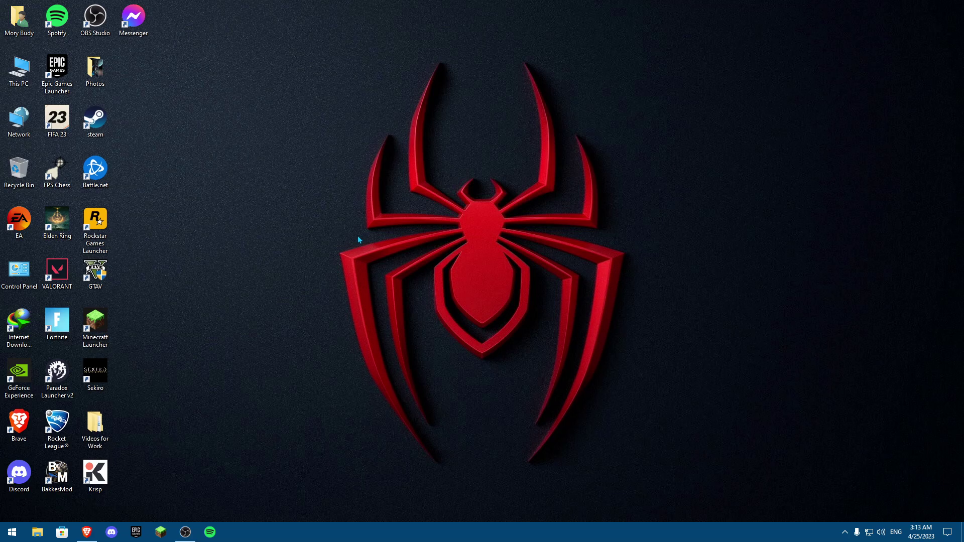
Step: Switch Control Panel to Category view, review installed programs including Visual C++ redistributables, then close
{"action": "double_click", "coordinate": [15, 281]}
{"action": "left_click", "coordinate": [901, 49]}
{"action": "left_click", "coordinate": [910, 62]}
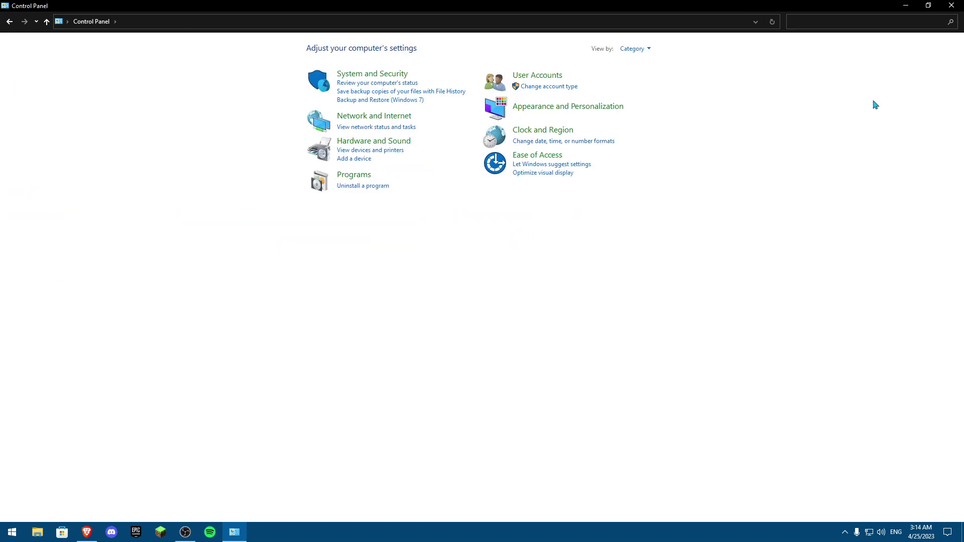
{"action": "left_click", "coordinate": [360, 189]}
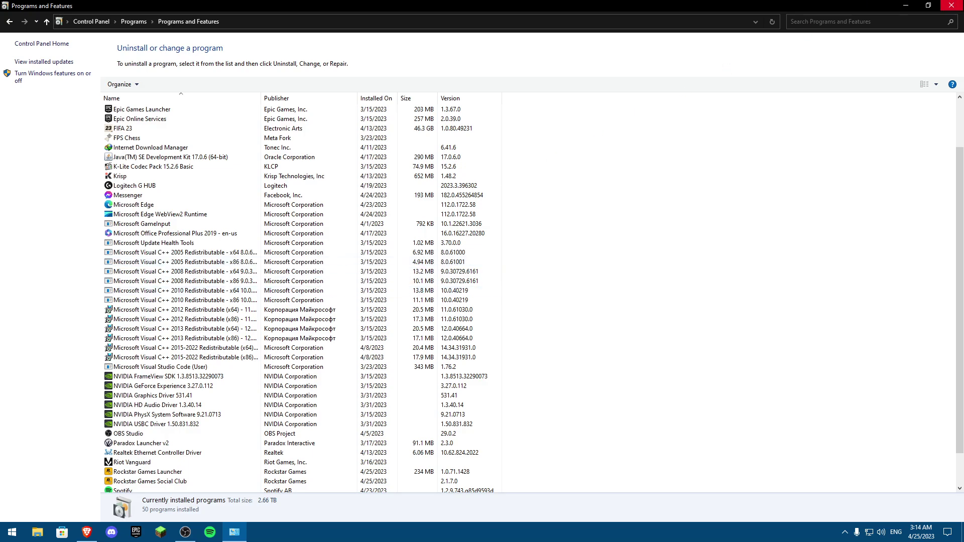
{"action": "left_click", "coordinate": [952, 6]}
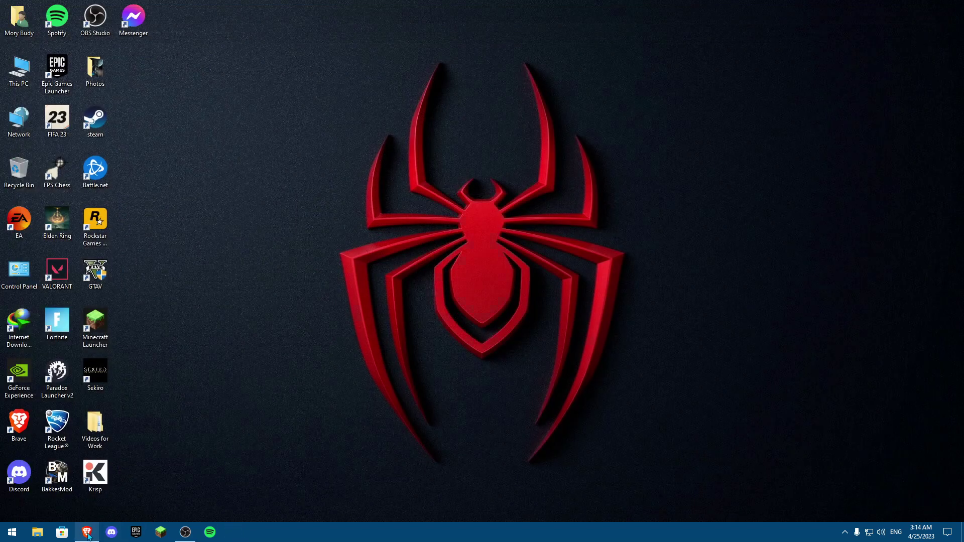
Step: Save the DirectX End-User Runtime Web Installer (dxwebsetup.exe) into the Downloads folder
{"action": "left_click", "coordinate": [88, 536]}
{"action": "scroll", "coordinate": [414, 351], "scroll_direction": "down", "scroll_amount": 3}
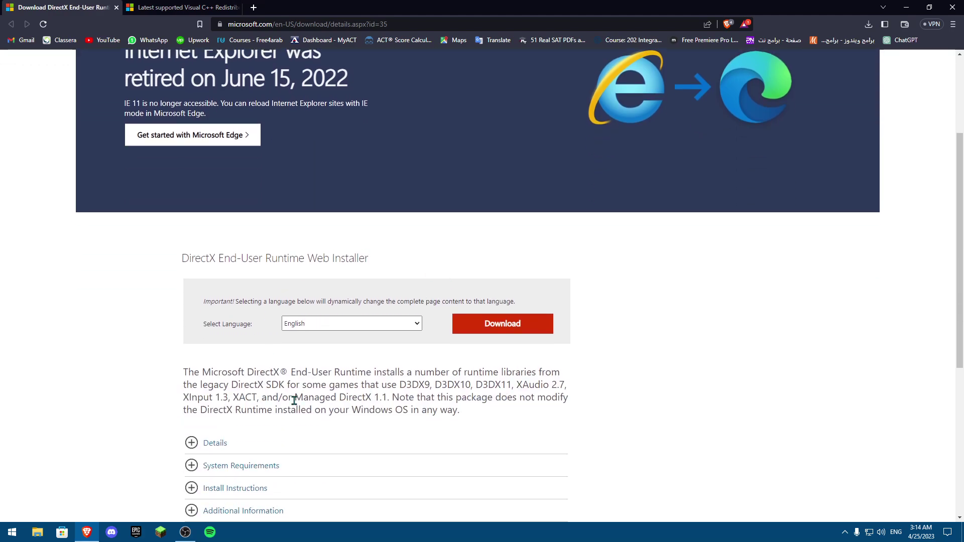
{"action": "left_click", "coordinate": [499, 321]}
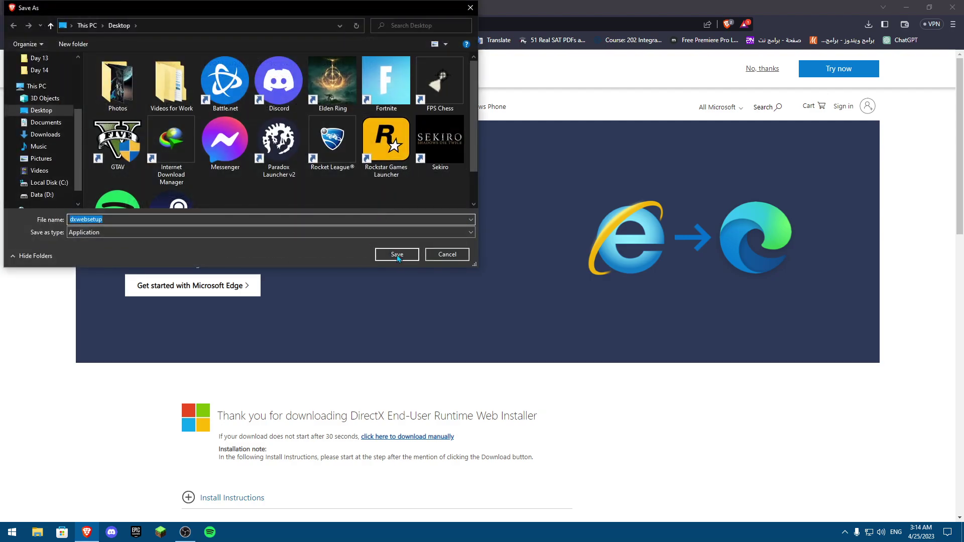
{"action": "left_click", "coordinate": [46, 134]}
{"action": "left_click", "coordinate": [387, 252]}
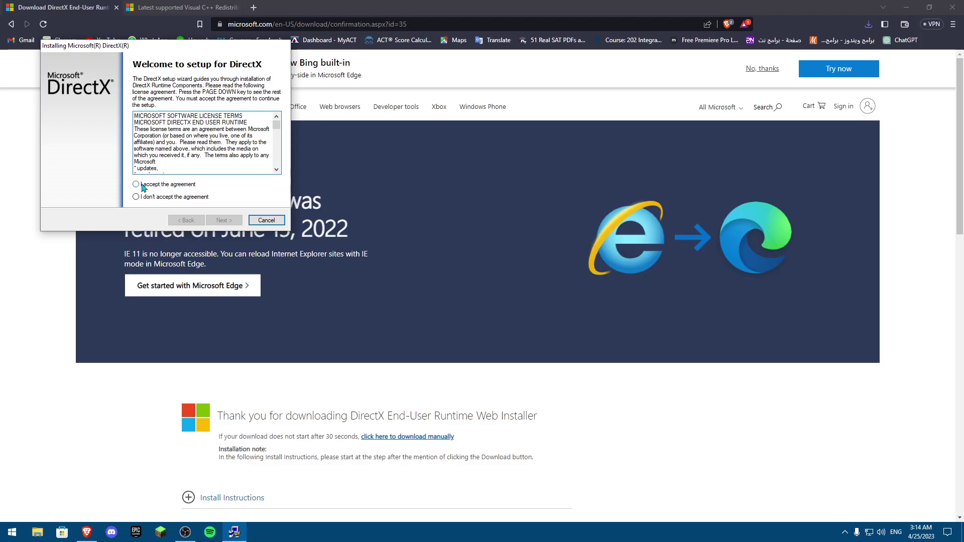
Step: Accept the DirectX licence and proceed through setup with the Bing Bar left unchecked
{"action": "left_click", "coordinate": [142, 185]}
{"action": "left_click", "coordinate": [225, 221]}
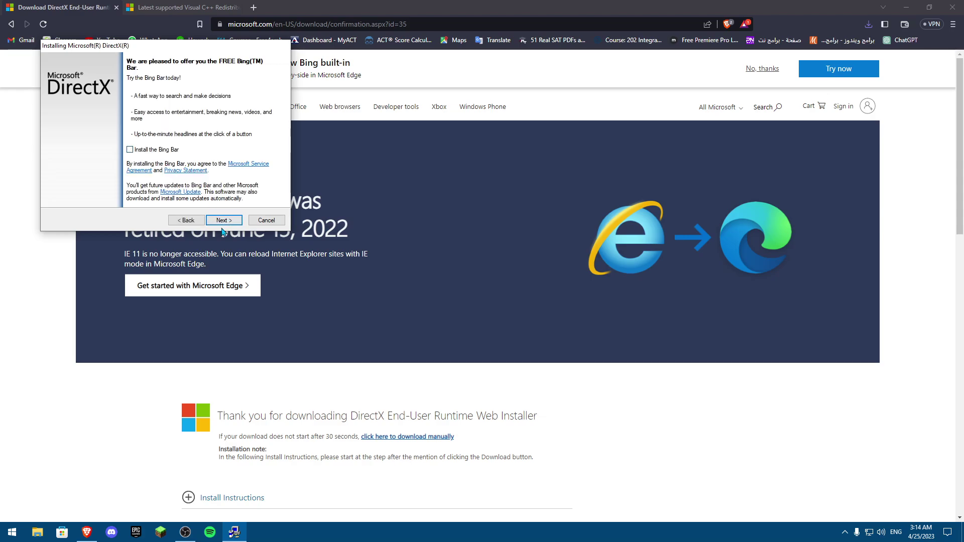
{"action": "left_click", "coordinate": [227, 222]}
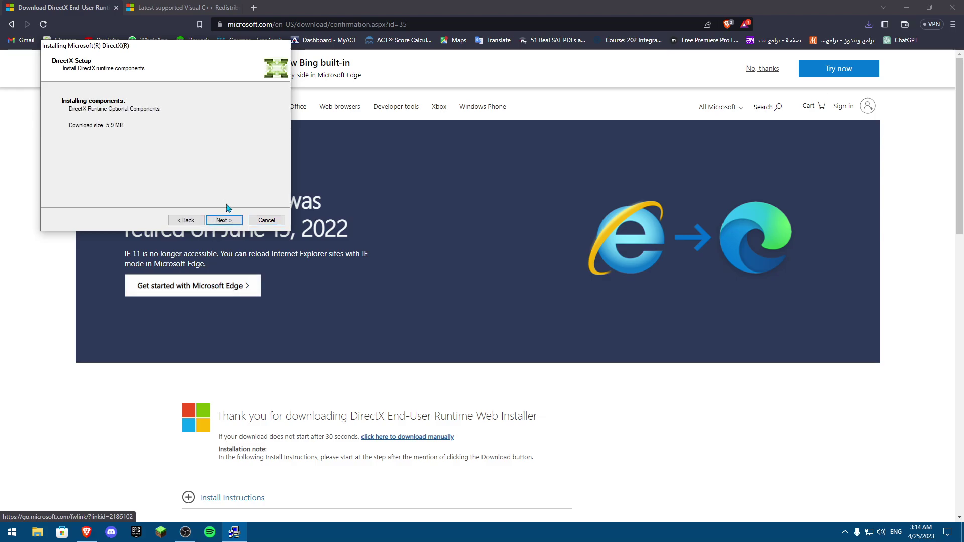
{"action": "left_click", "coordinate": [219, 222]}
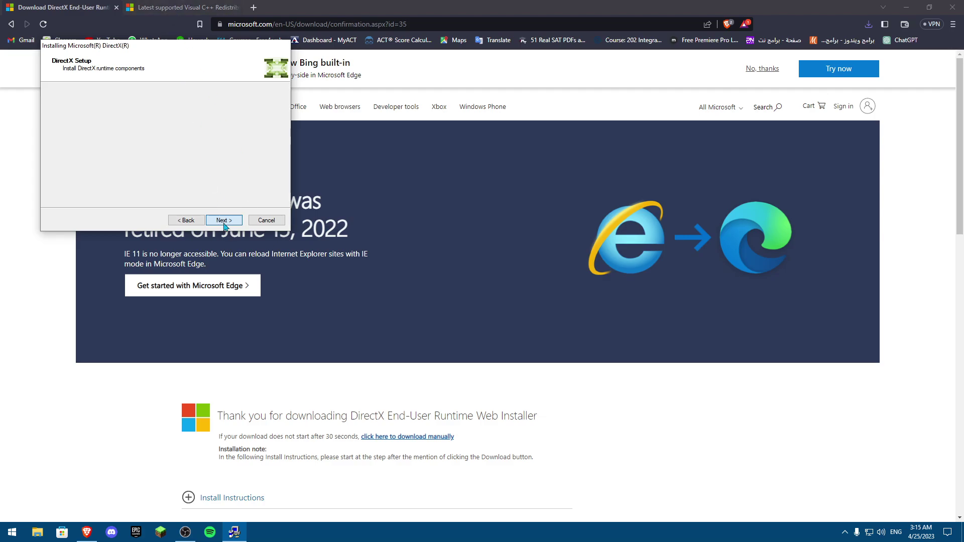
Step: Start downloading the x86 Visual C++ redistributable from the Visual C++ page
{"action": "left_click", "coordinate": [168, 10]}
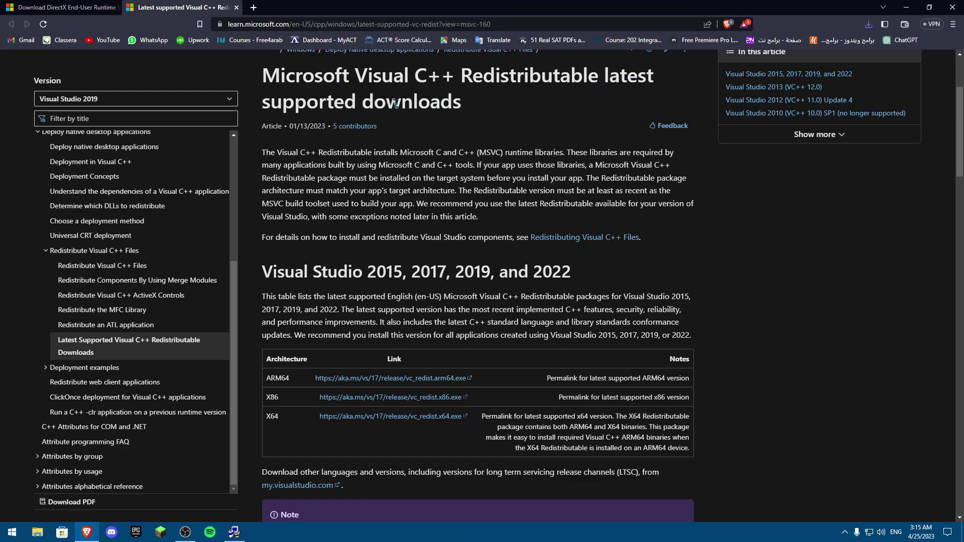
{"action": "scroll", "coordinate": [450, 272], "scroll_direction": "down", "scroll_amount": 2}
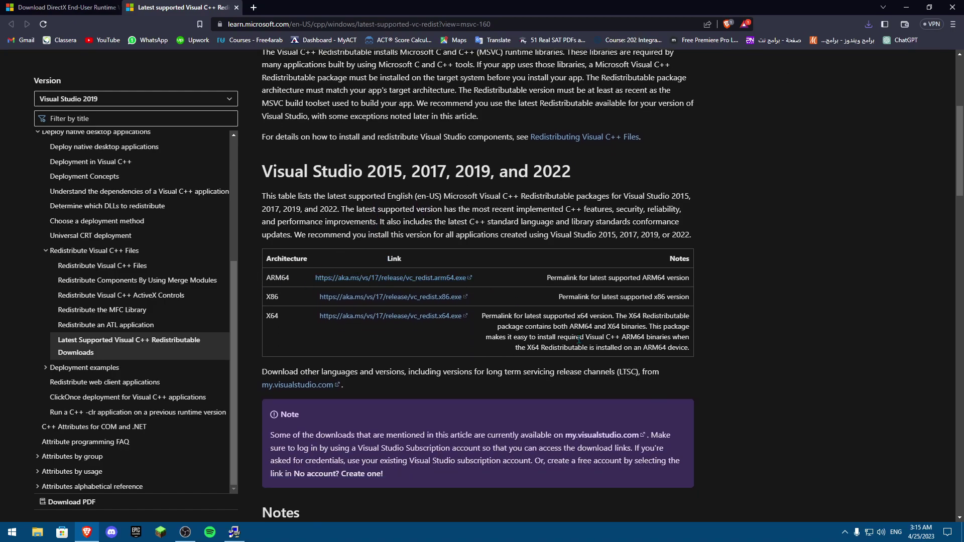
{"action": "left_click", "coordinate": [388, 279]}
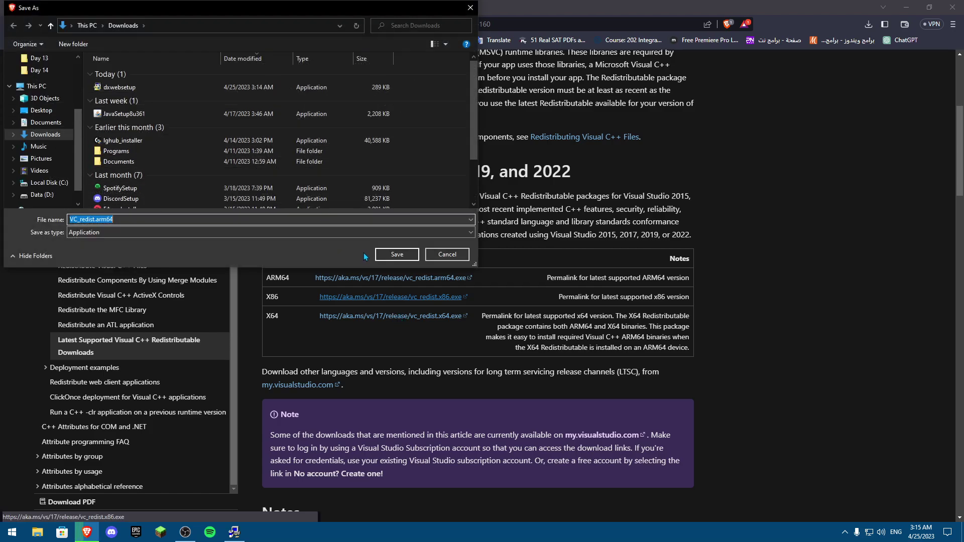
Step: Save the ARM64, x86 and x64 VC_redist installers to Downloads and finish DirectX setup
{"action": "left_click", "coordinate": [390, 253]}
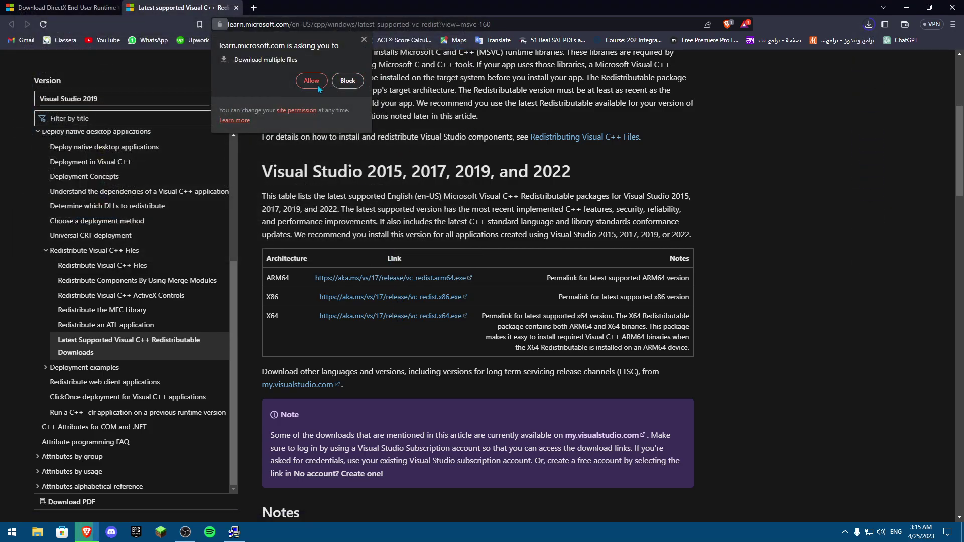
{"action": "left_click", "coordinate": [311, 81]}
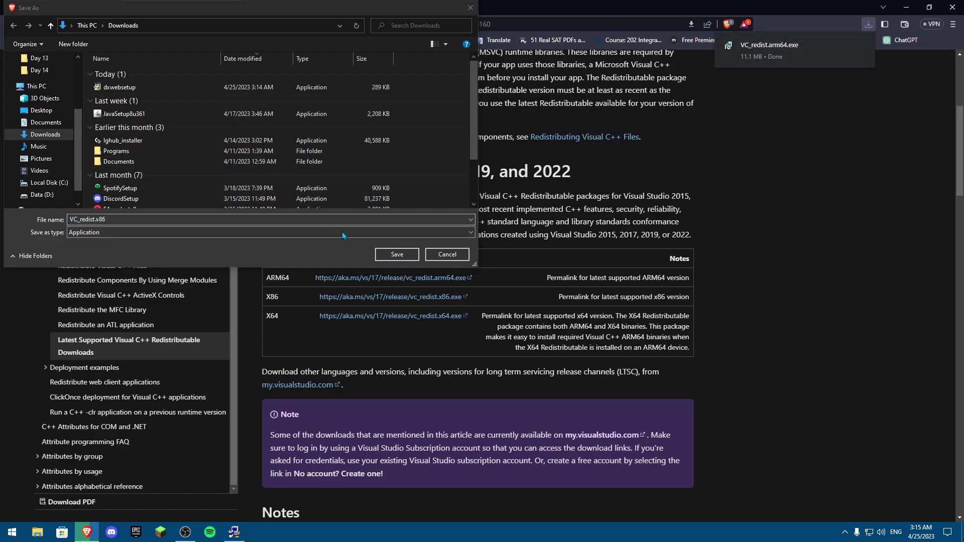
{"action": "left_click", "coordinate": [392, 256]}
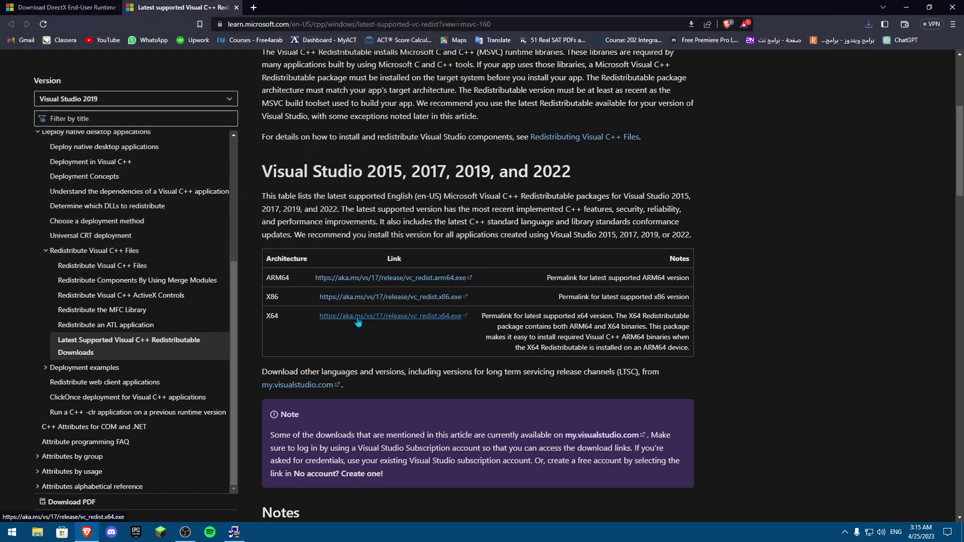
{"action": "left_click", "coordinate": [393, 257]}
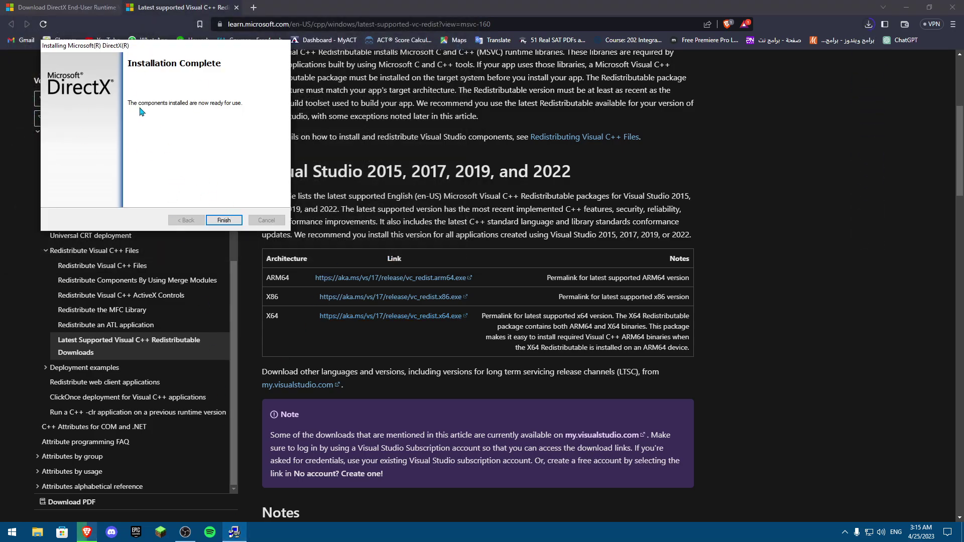
{"action": "left_click", "coordinate": [230, 217]}
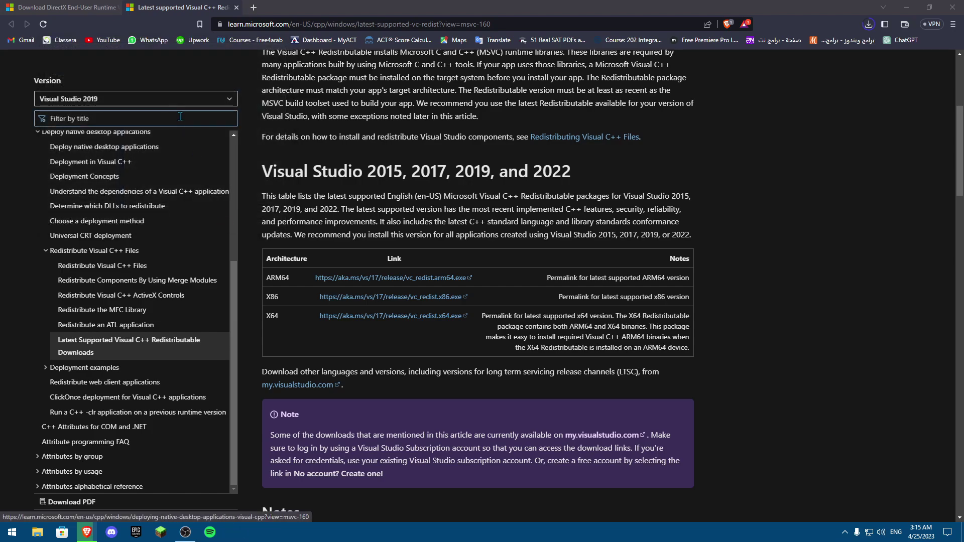
Step: Try installing the ARM64 Visual C++ redistributable, then dismiss its failed setup message
{"action": "left_click", "coordinate": [869, 25]}
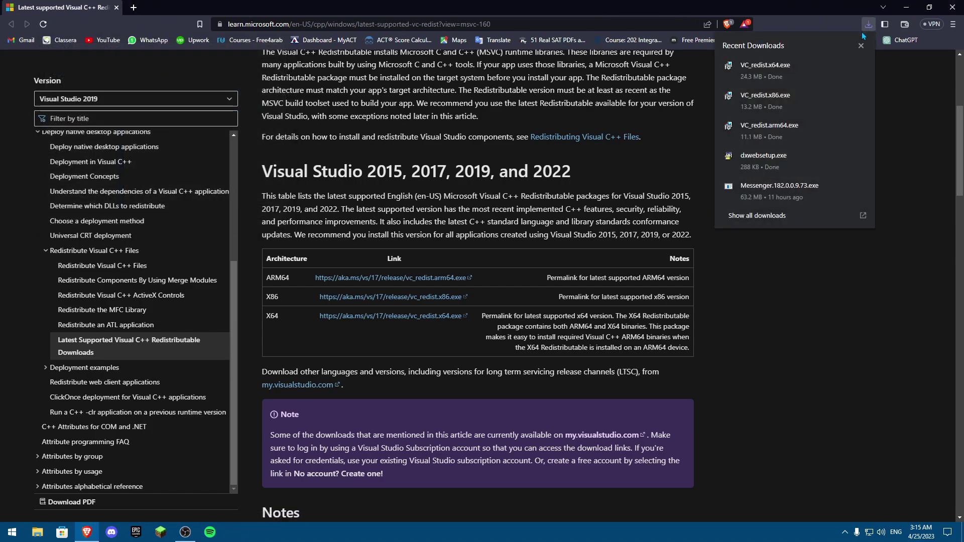
{"action": "left_click", "coordinate": [803, 134]}
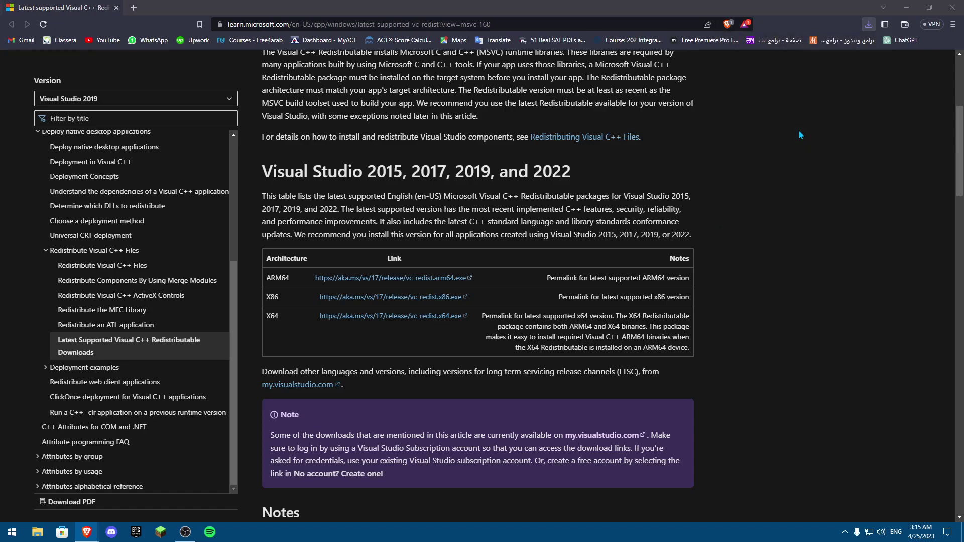
{"action": "left_click", "coordinate": [371, 307]}
{"action": "left_click", "coordinate": [538, 324]}
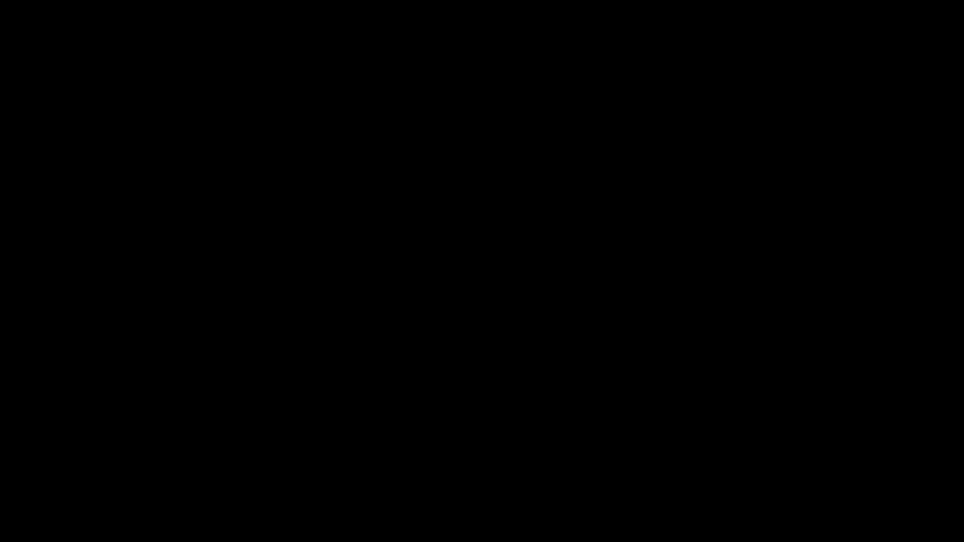
{"action": "left_click", "coordinate": [518, 321]}
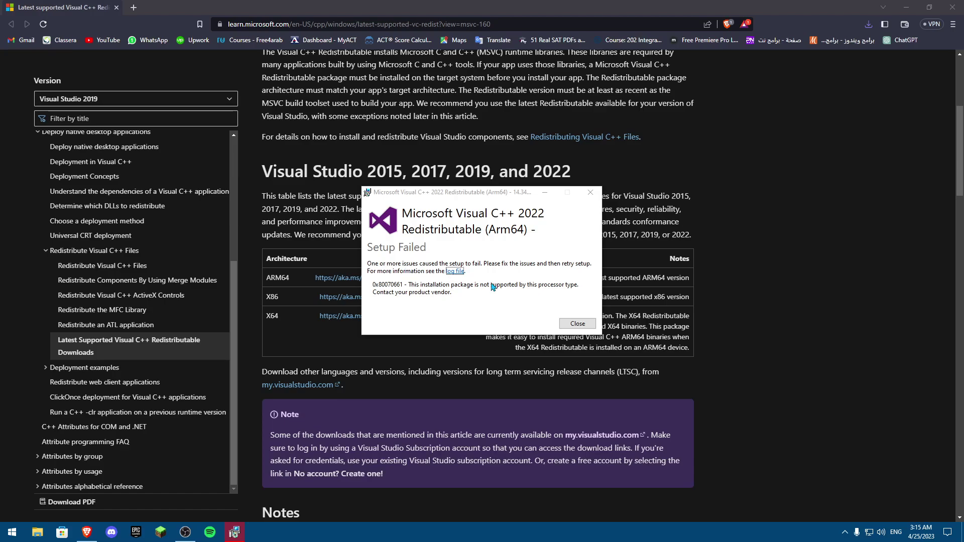
{"action": "left_click", "coordinate": [577, 324]}
Step: Install the x86 Visual C++ 2015-2022 redistributable from Brave's downloads
{"action": "left_click", "coordinate": [869, 24]}
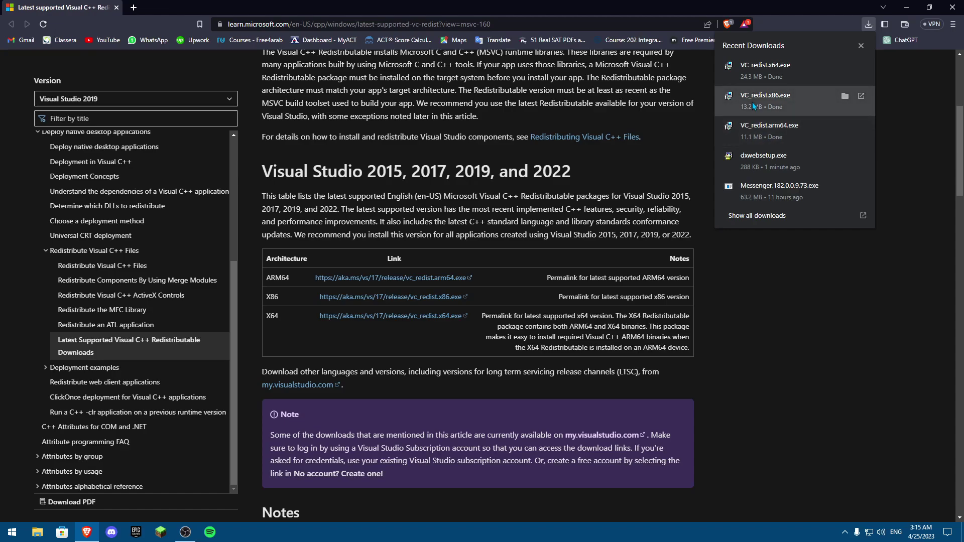
{"action": "left_click", "coordinate": [773, 107]}
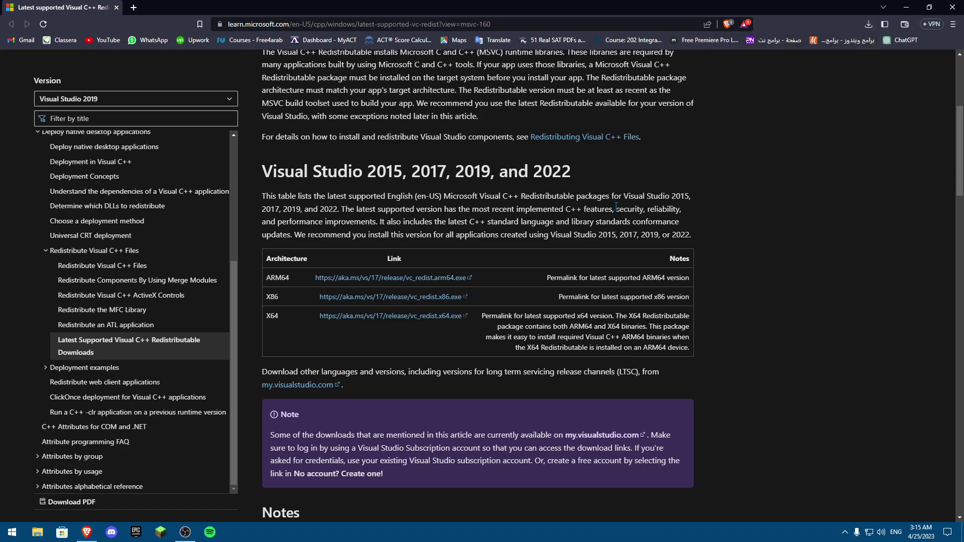
{"action": "left_click", "coordinate": [378, 307]}
{"action": "left_click", "coordinate": [535, 324]}
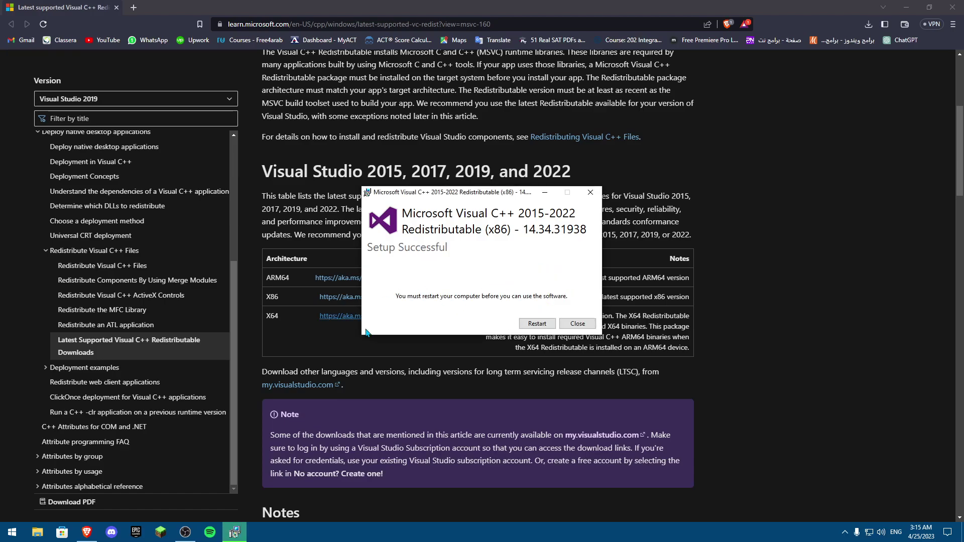
{"action": "left_click", "coordinate": [577, 324]}
Step: Install the x64 Visual C++ 2015-2022 redistributable, then close Brave
{"action": "left_click", "coordinate": [869, 26]}
{"action": "left_click", "coordinate": [783, 76]}
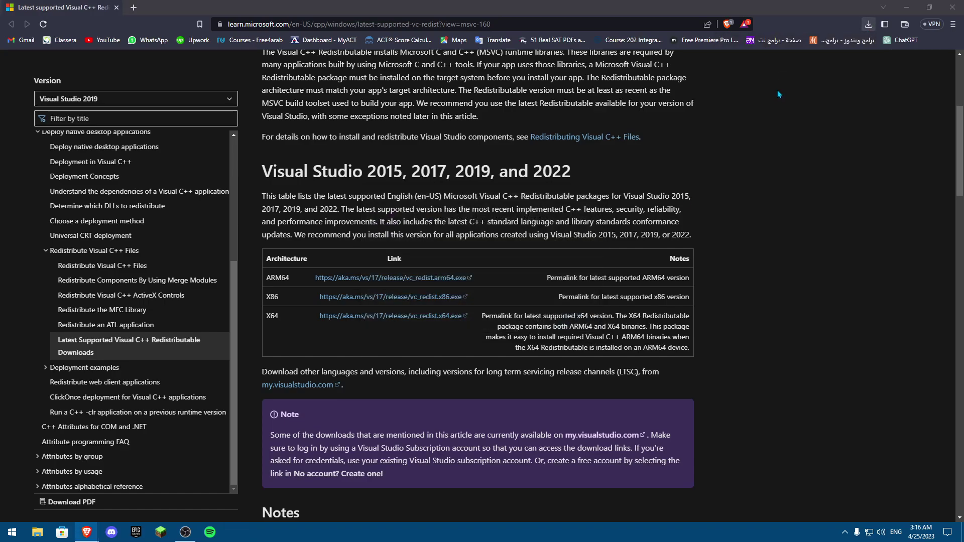
{"action": "left_click", "coordinate": [371, 308]}
{"action": "left_click", "coordinate": [536, 324]}
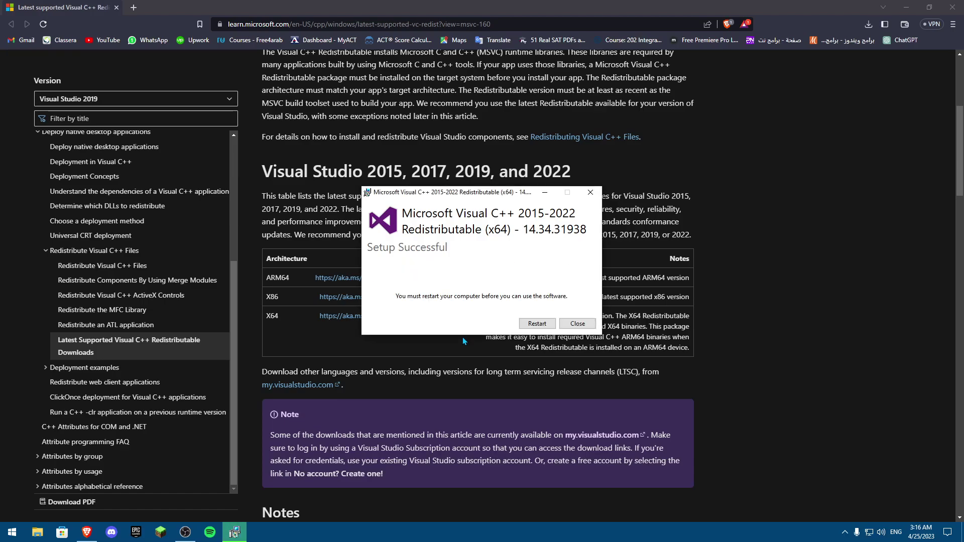
{"action": "left_click", "coordinate": [589, 324]}
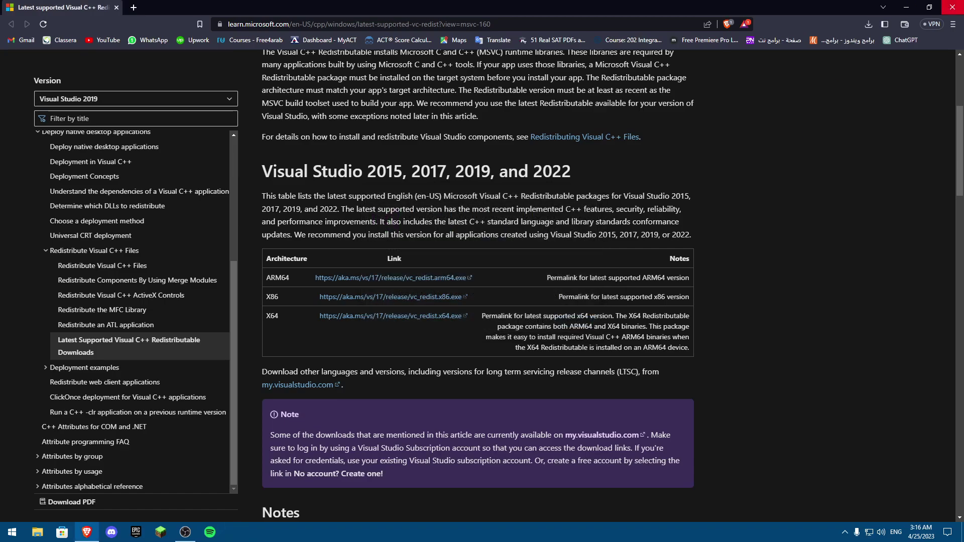
{"action": "left_click", "coordinate": [953, 7]}
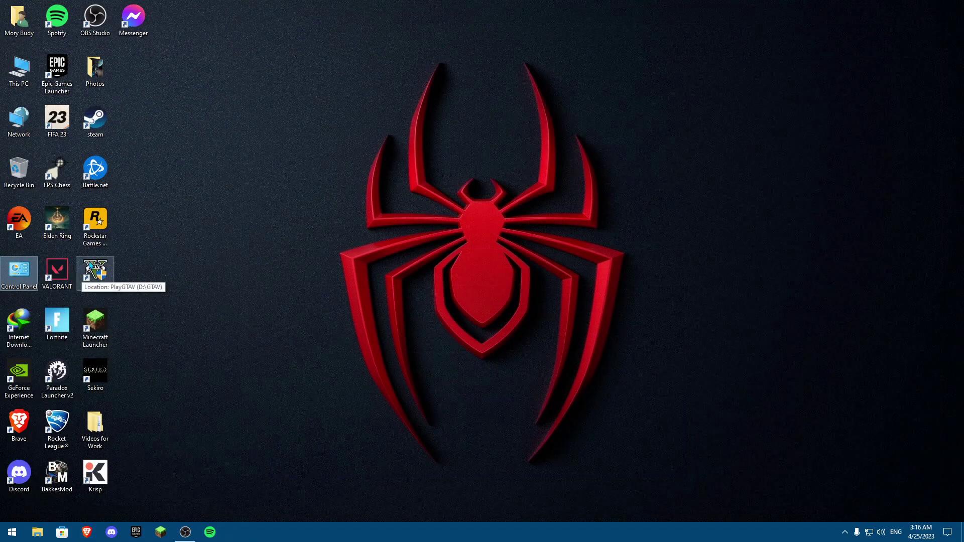
Step: Open the GTAV folder and bring up PlayGTAV's Compatibility properties
{"action": "left_click", "coordinate": [94, 269]}
{"action": "right_click", "coordinate": [101, 272]}
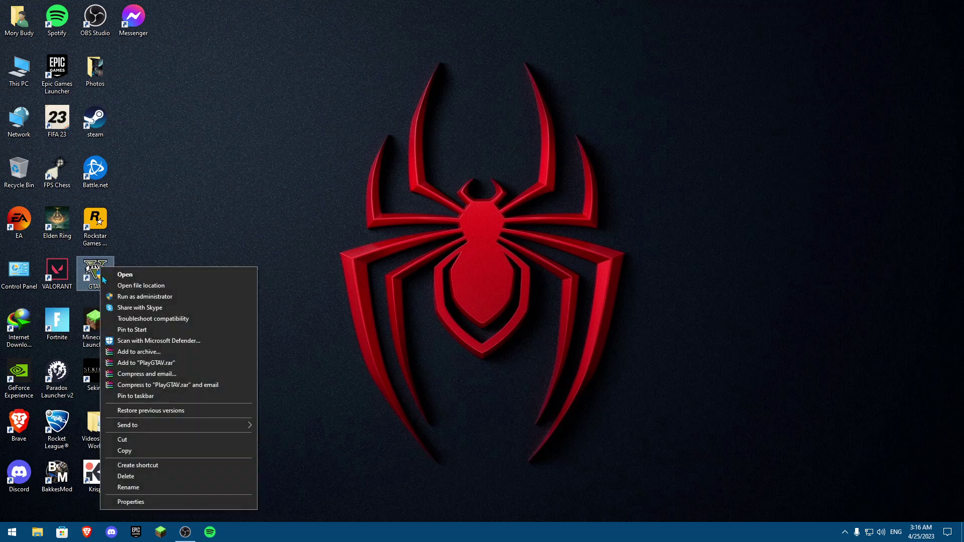
{"action": "left_click", "coordinate": [130, 283]}
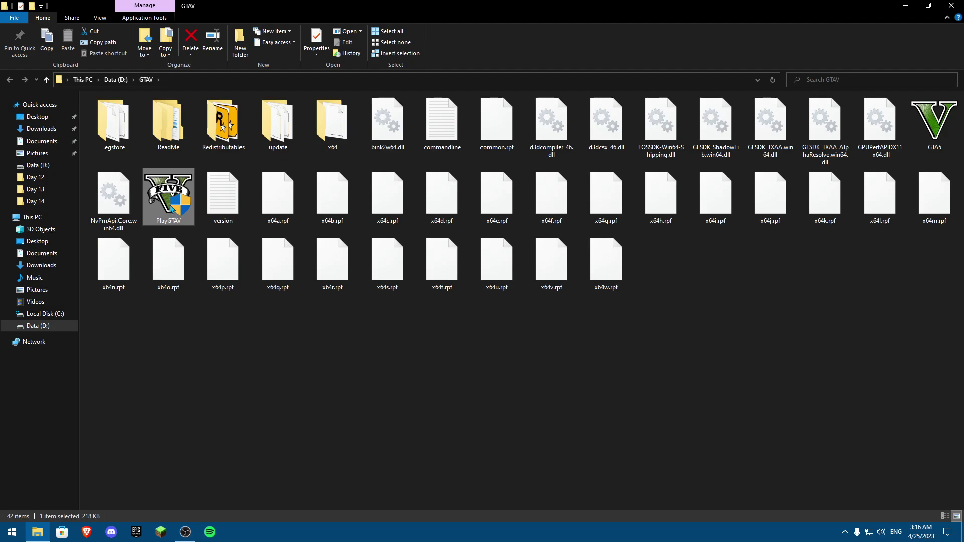
{"action": "right_click", "coordinate": [171, 205]}
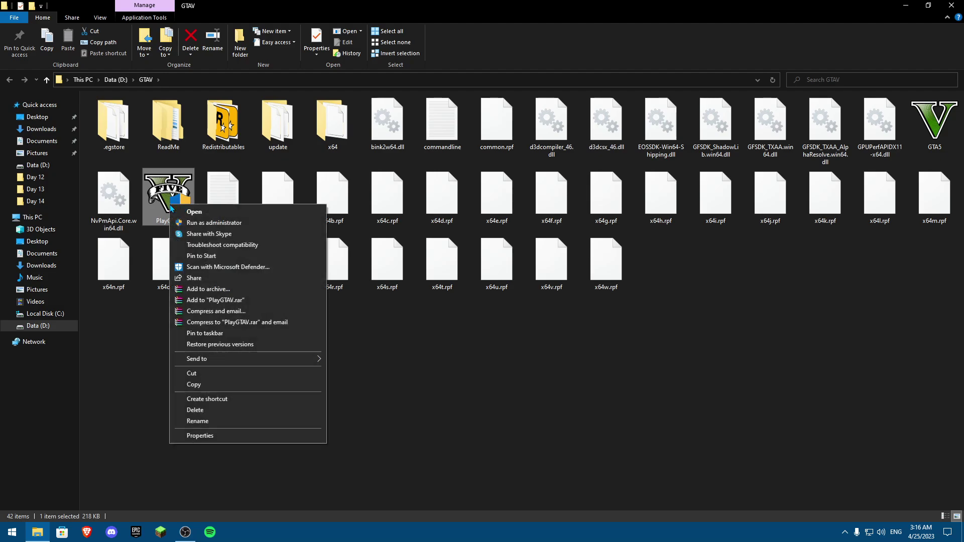
{"action": "left_click", "coordinate": [201, 436]}
{"action": "left_click", "coordinate": [265, 239]}
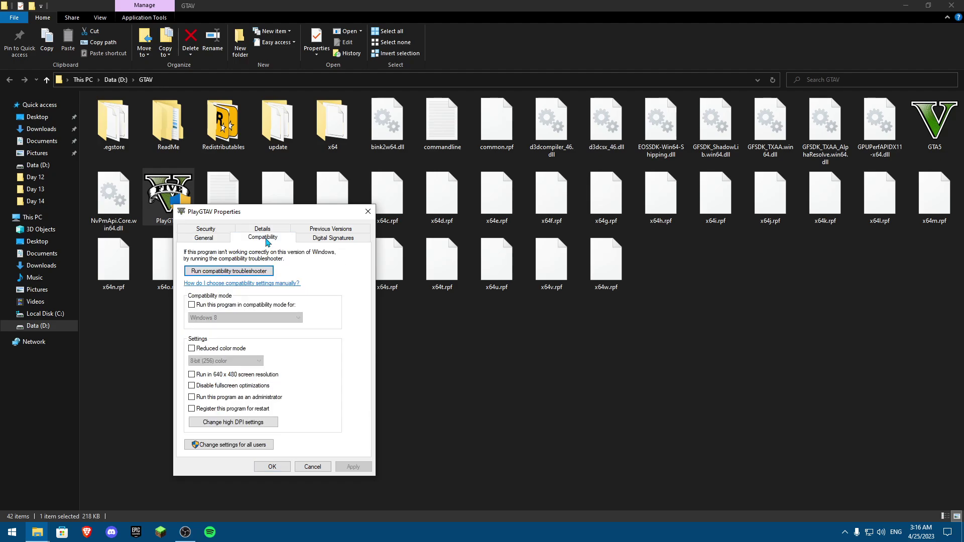
Step: Set PlayGTAV to Windows 7 compatibility, disable fullscreen optimizations, run as administrator, and apply
{"action": "left_click", "coordinate": [192, 305]}
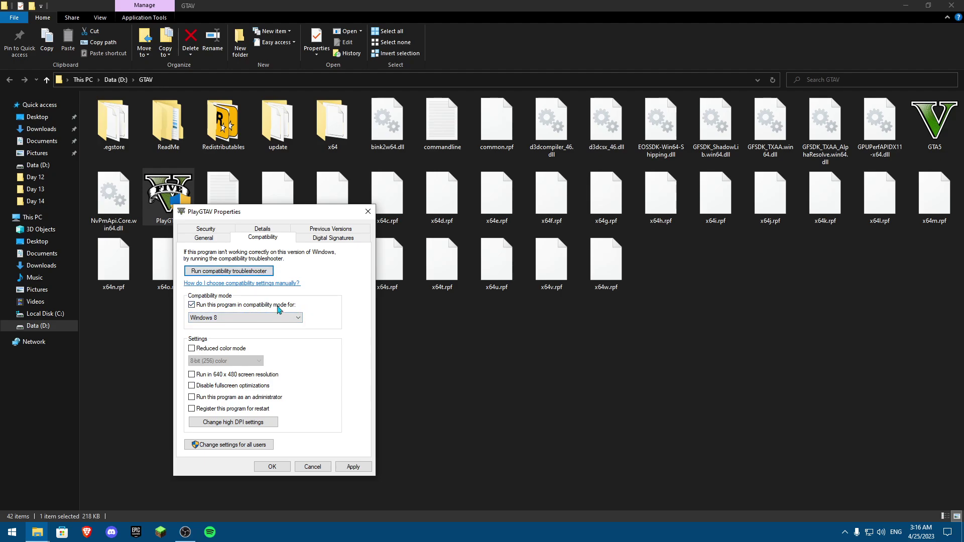
{"action": "left_click", "coordinate": [230, 321]}
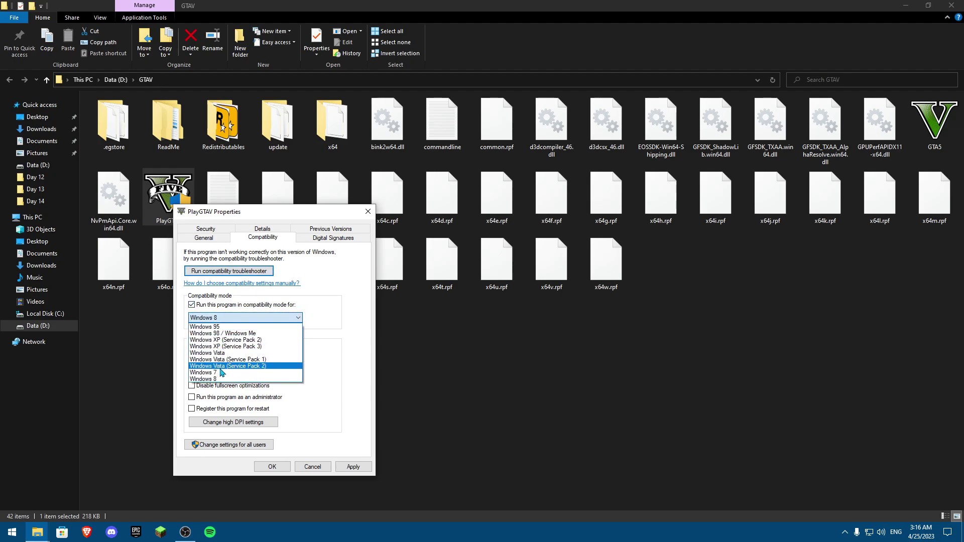
{"action": "left_click", "coordinate": [233, 385]}
{"action": "left_click", "coordinate": [233, 386]}
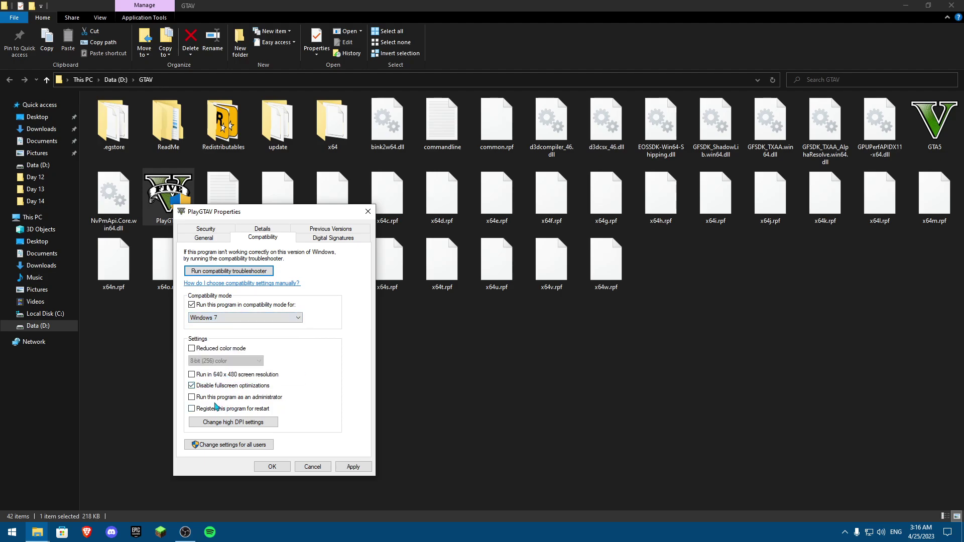
{"action": "left_click", "coordinate": [213, 399]}
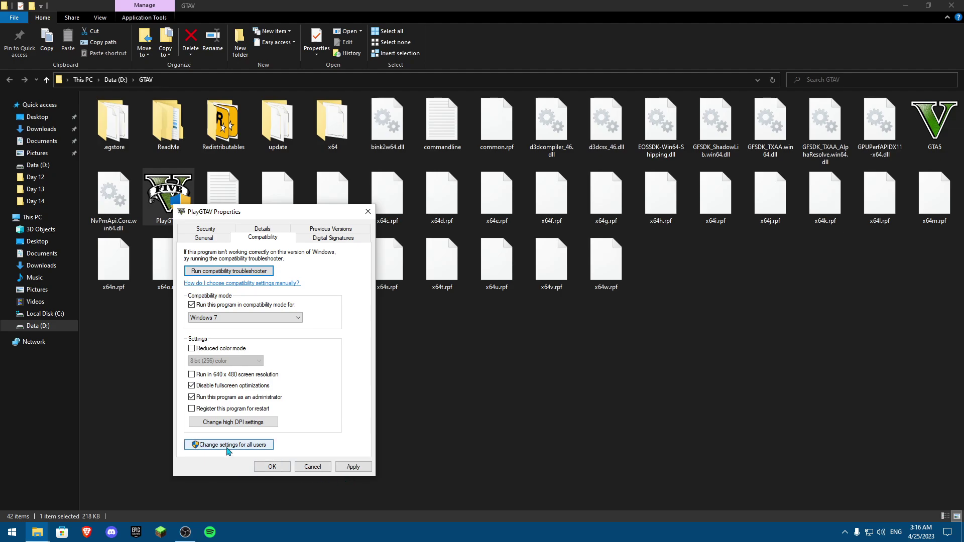
{"action": "left_click", "coordinate": [272, 467]}
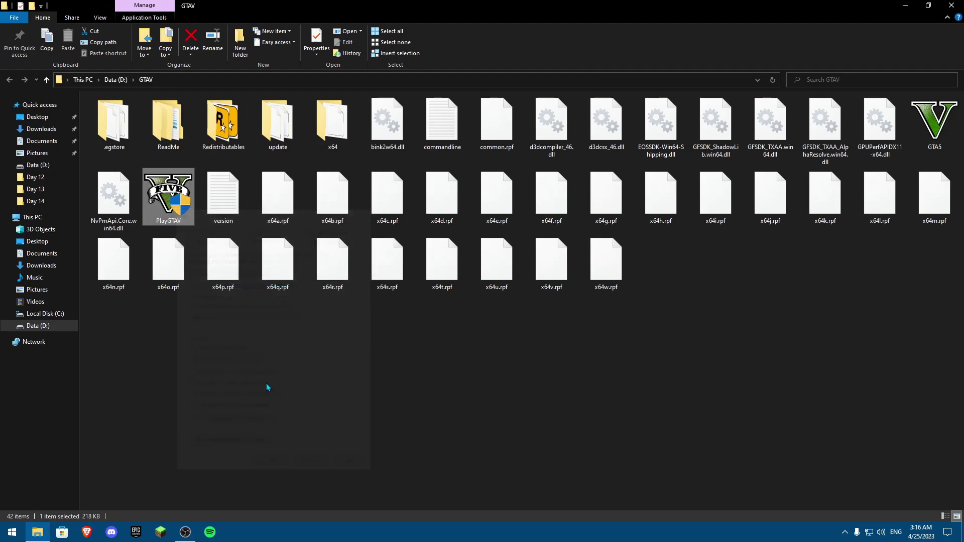